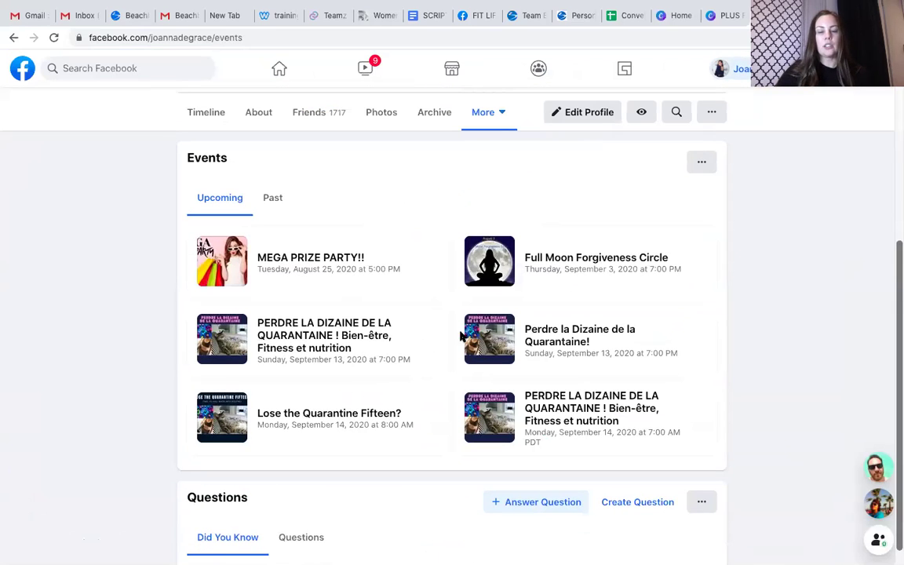
# - Go to the Events section from the home feed and start creating a new online event
pyautogui.scroll(5, 513, 204)
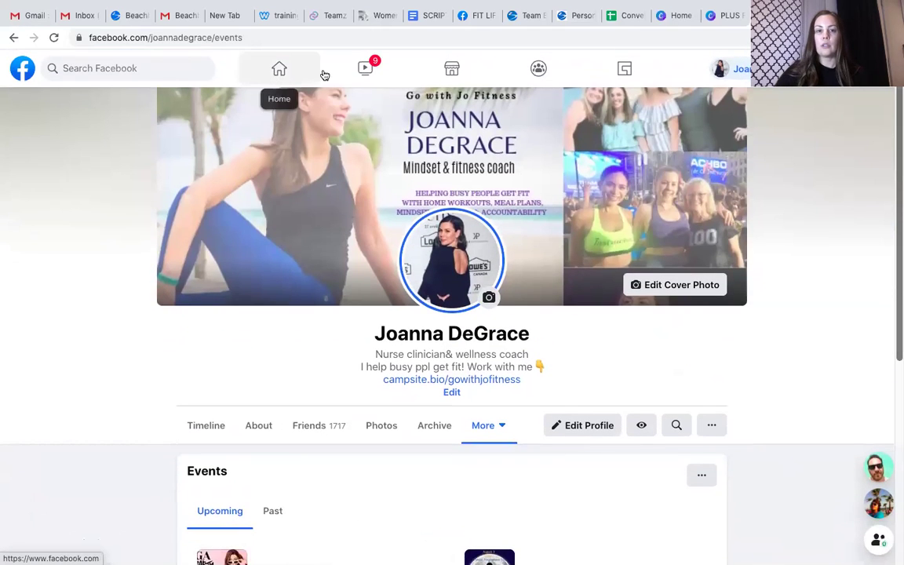
pyautogui.click(278, 73)
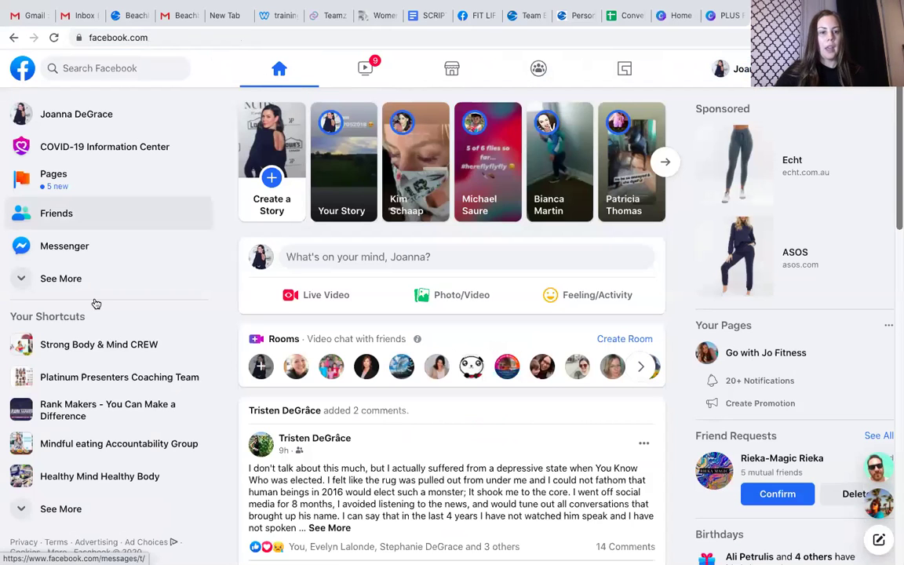
pyautogui.click(78, 506)
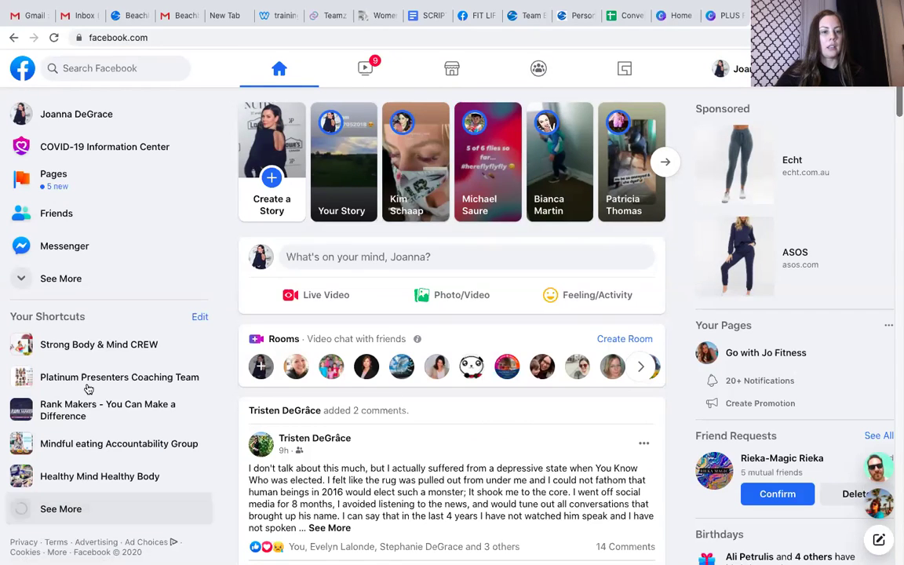
pyautogui.click(63, 275)
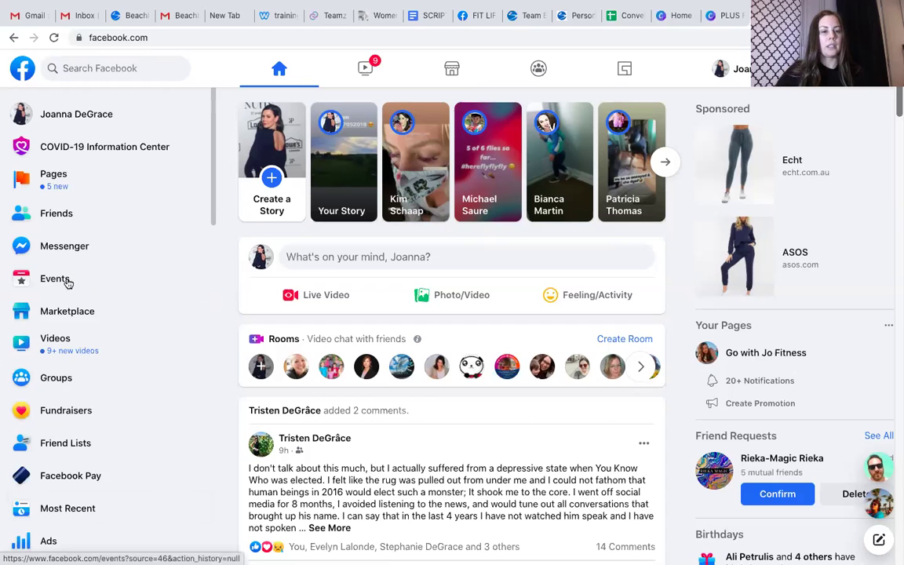
pyautogui.click(66, 282)
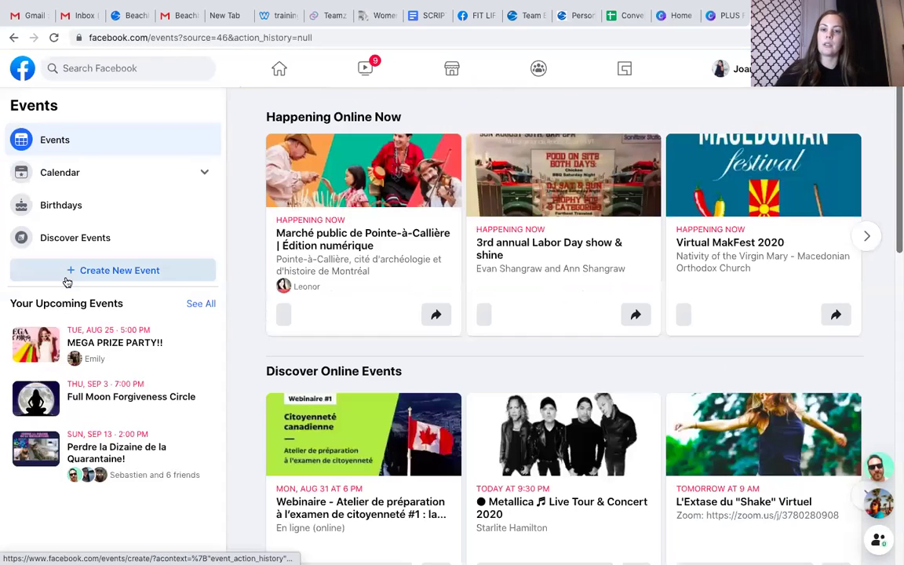
pyautogui.click(112, 274)
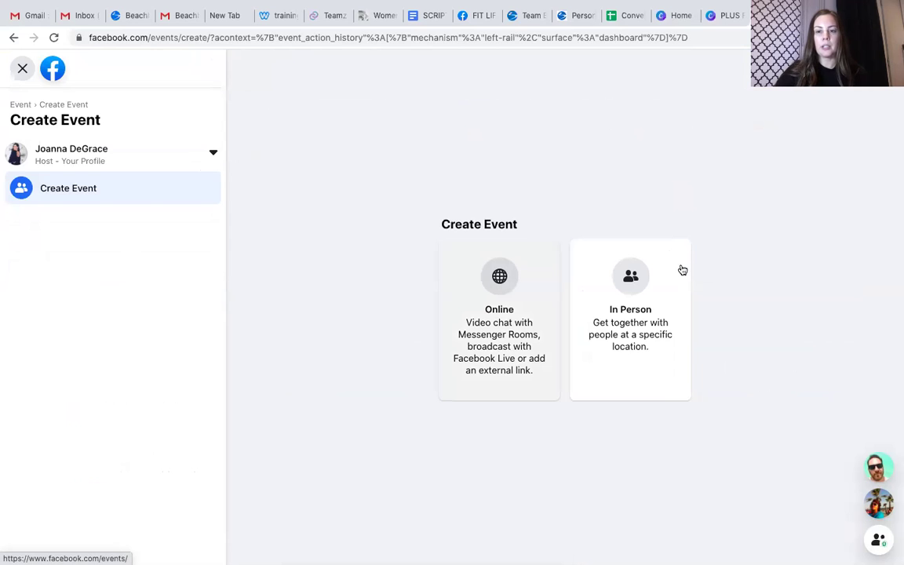
pyautogui.click(499, 276)
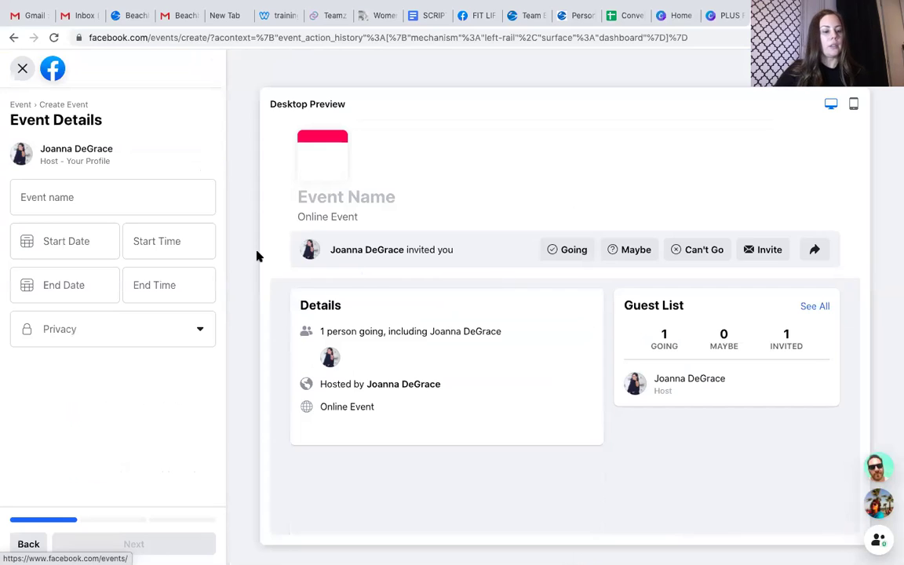
# - Name the event "Lose the Quarantine 15"
pyautogui.click(91, 191)
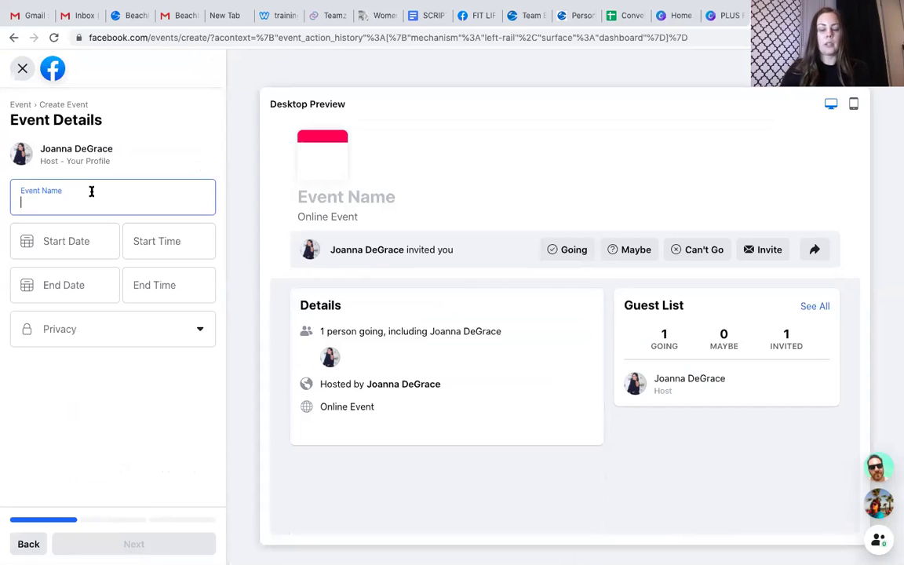
pyautogui.write('Lose the Quar')
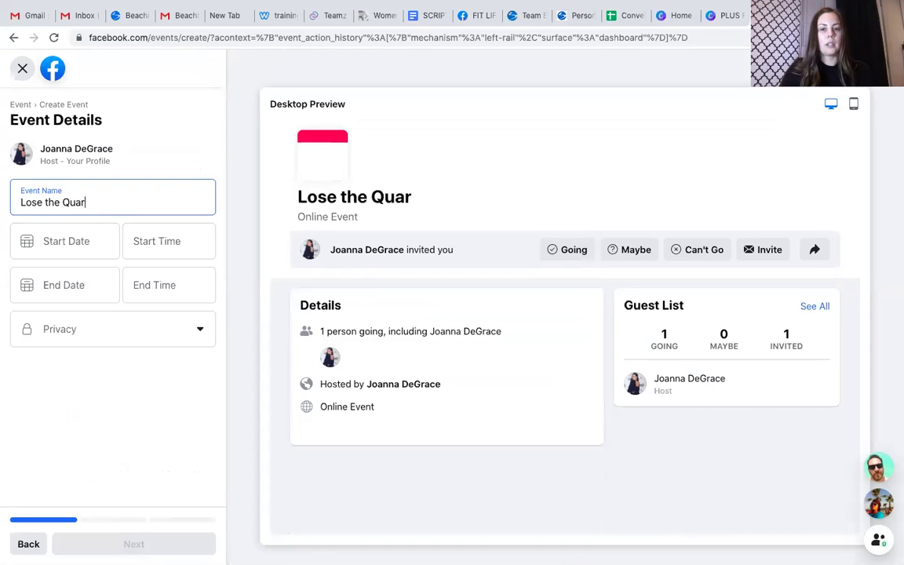
pyautogui.write('antine')
pyautogui.press('BackSpace')
pyautogui.write('ine')
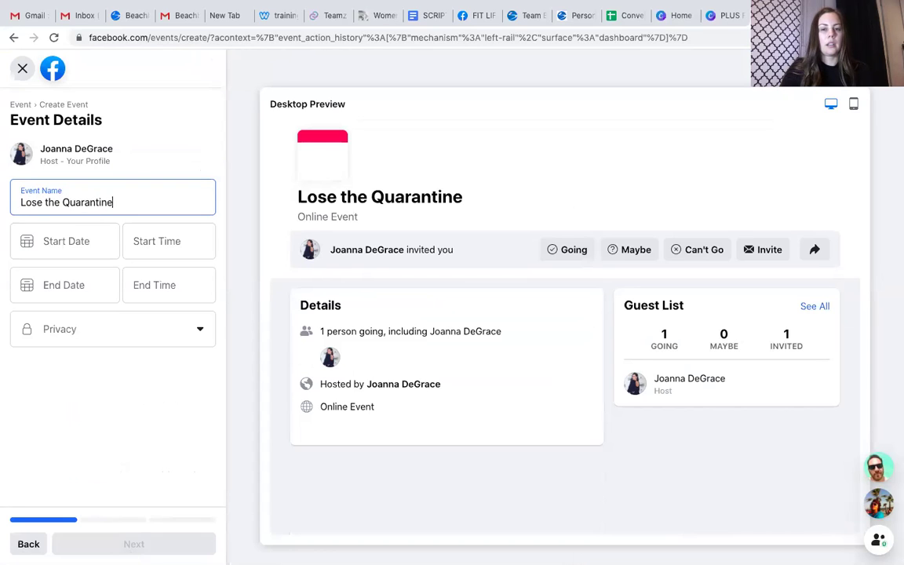
pyautogui.write(' 1')
pyautogui.press('BackSpace')
pyautogui.write('15')
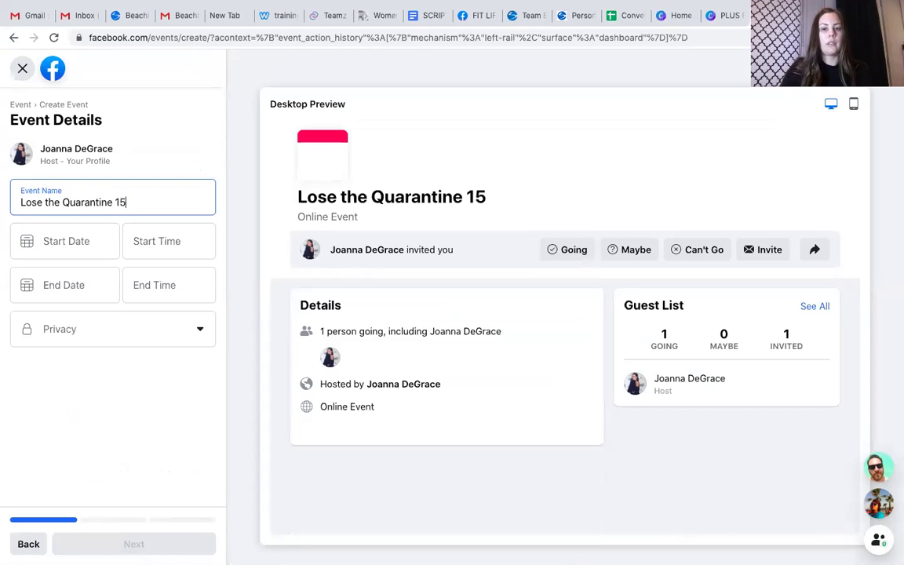
# - Set the event's start to Aug 30, 2020 at 7:30 PM
pyautogui.click(97, 246)
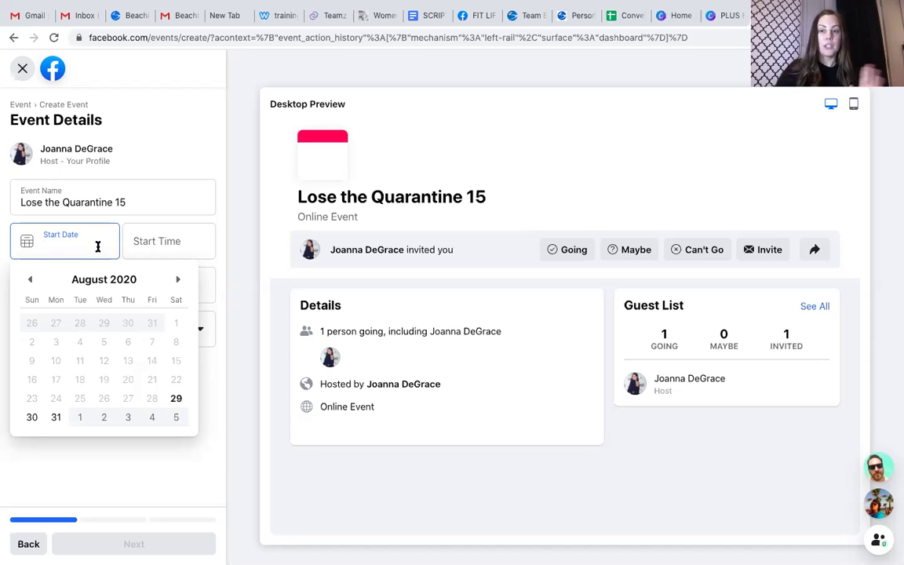
pyautogui.click(35, 423)
pyautogui.click(151, 241)
pyautogui.scroll(-20, 177, 351)
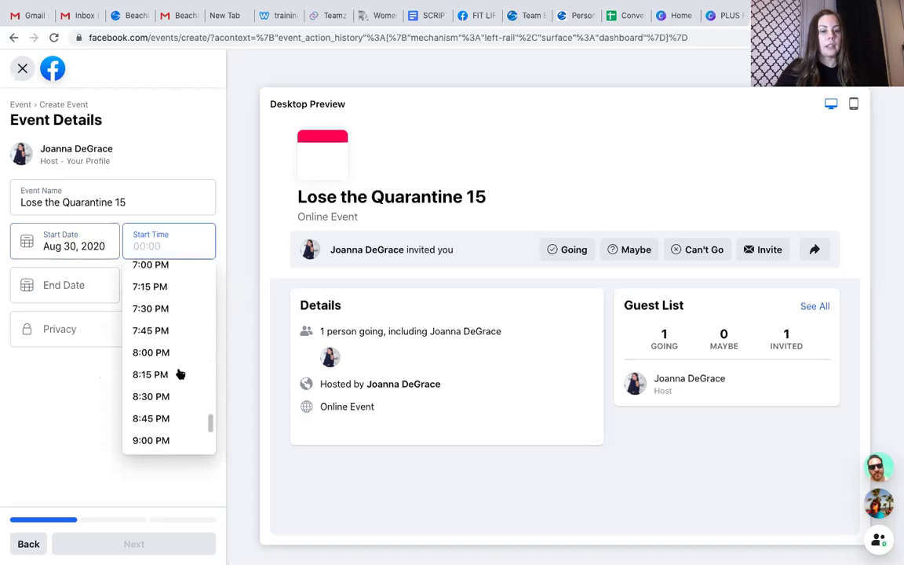
pyautogui.scroll(3, 179, 374)
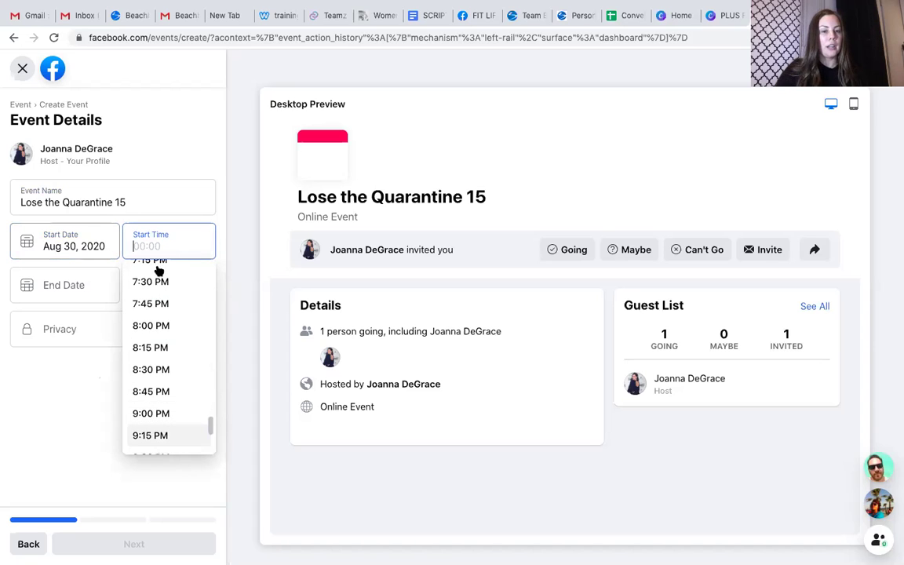
pyautogui.scroll(2, 157, 288)
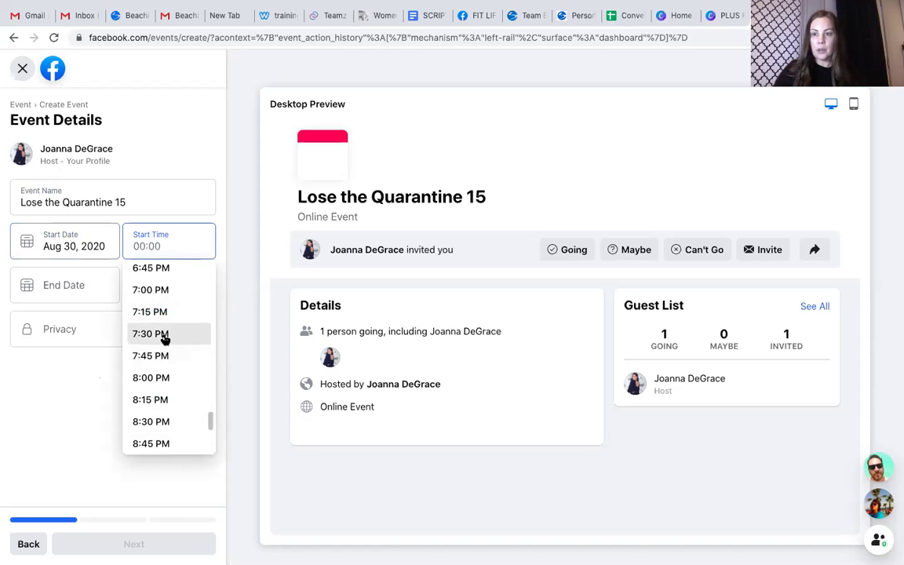
pyautogui.click(151, 333)
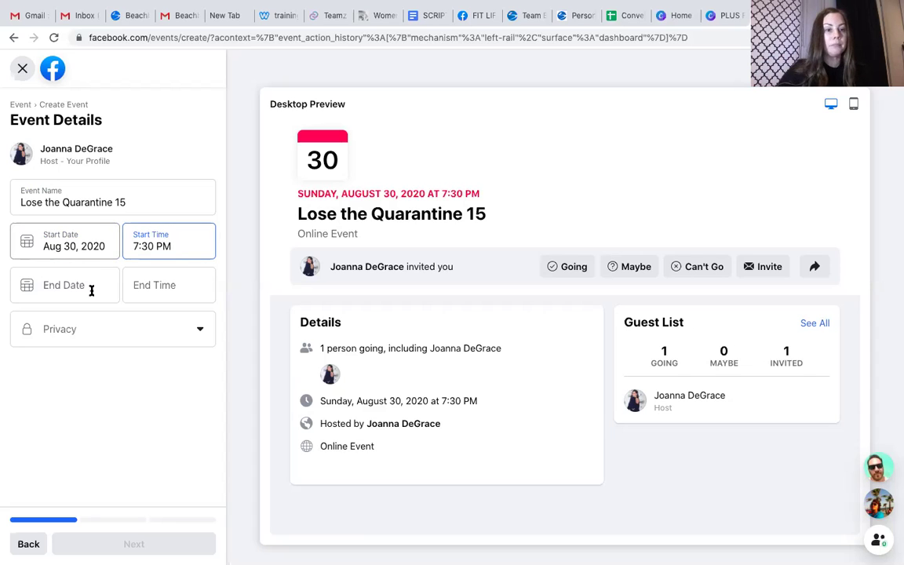
# - Set the event's end date to Sep 13, 2020
pyautogui.click(65, 289)
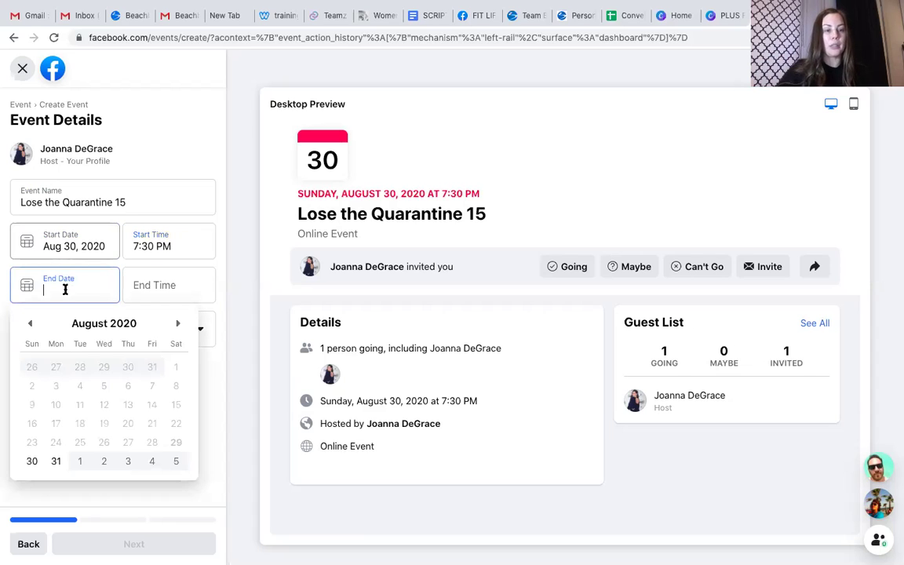
pyautogui.click(177, 324)
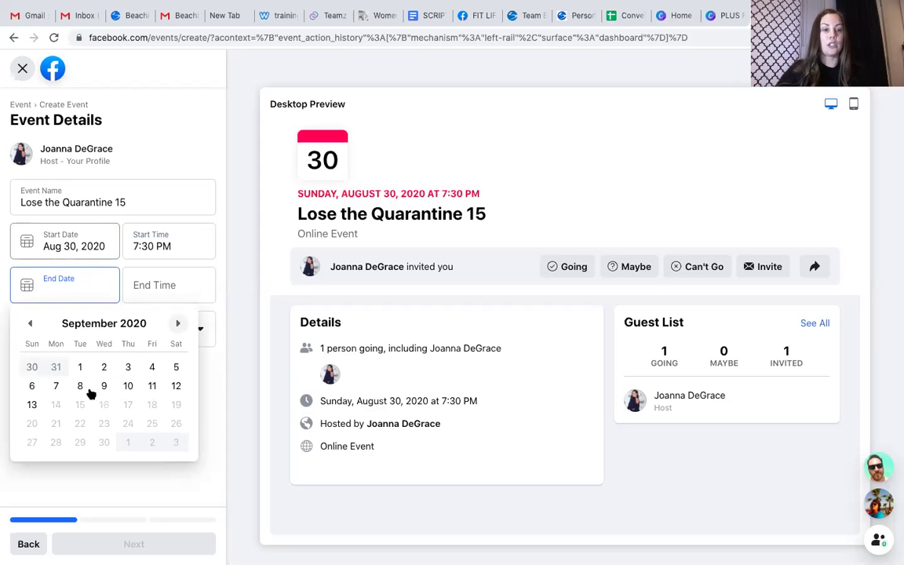
pyautogui.click(31, 404)
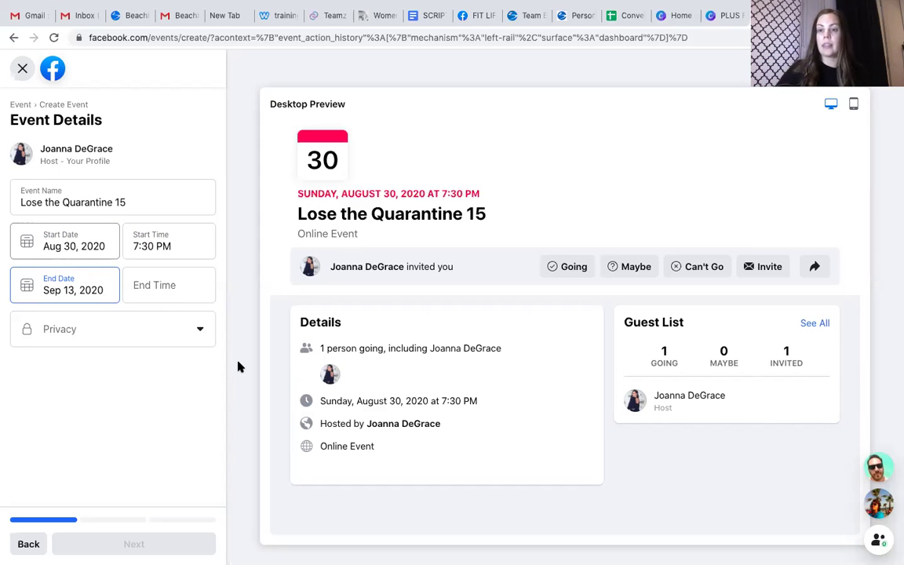
# - Set the event's privacy to Public
pyautogui.click(200, 330)
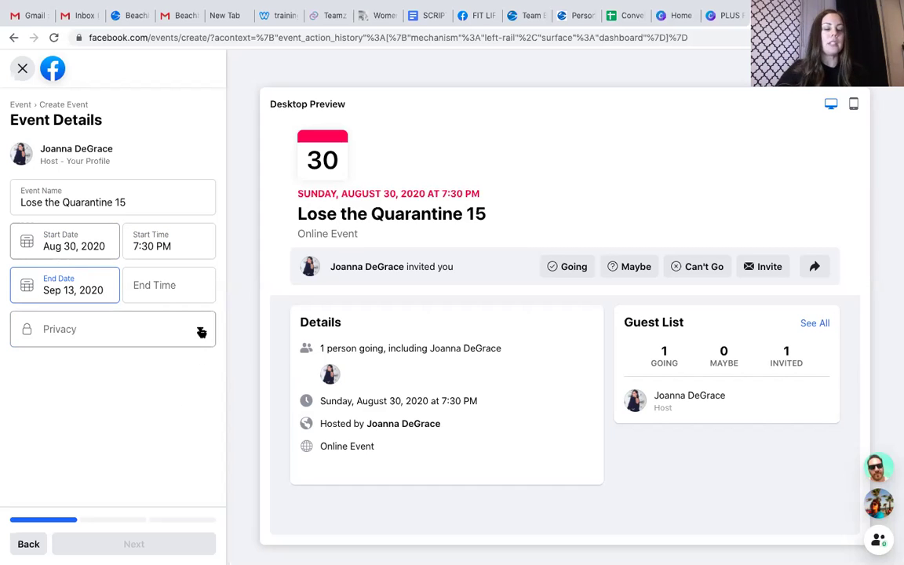
pyautogui.click(201, 331)
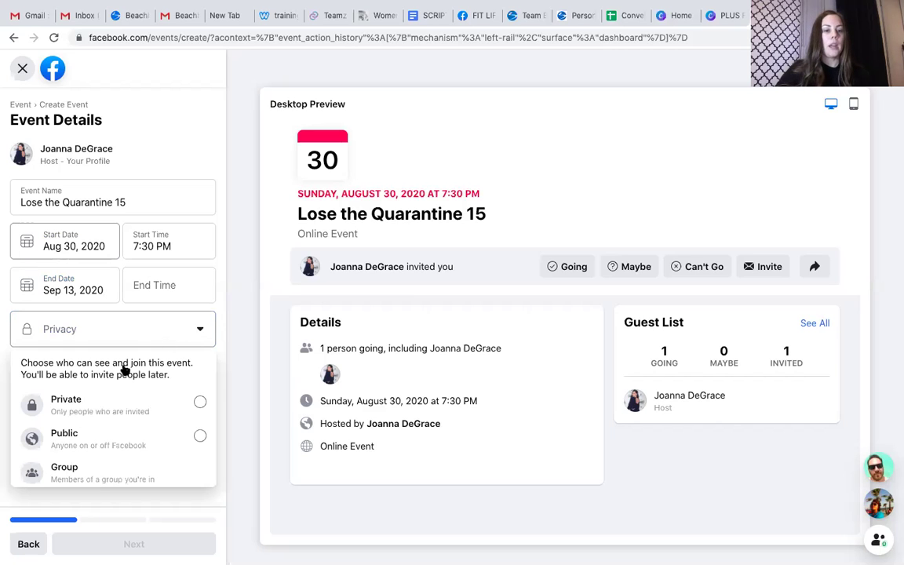
pyautogui.click(68, 446)
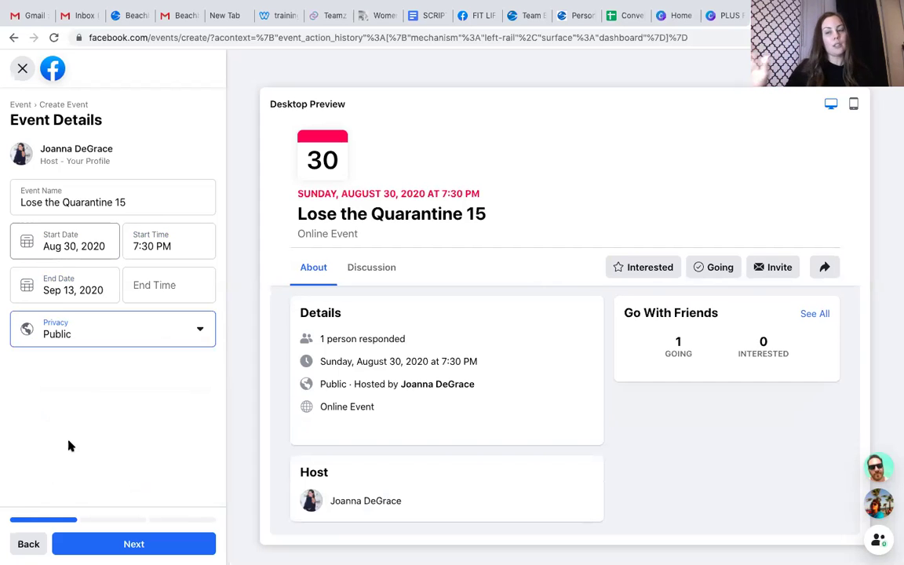
pyautogui.click(196, 332)
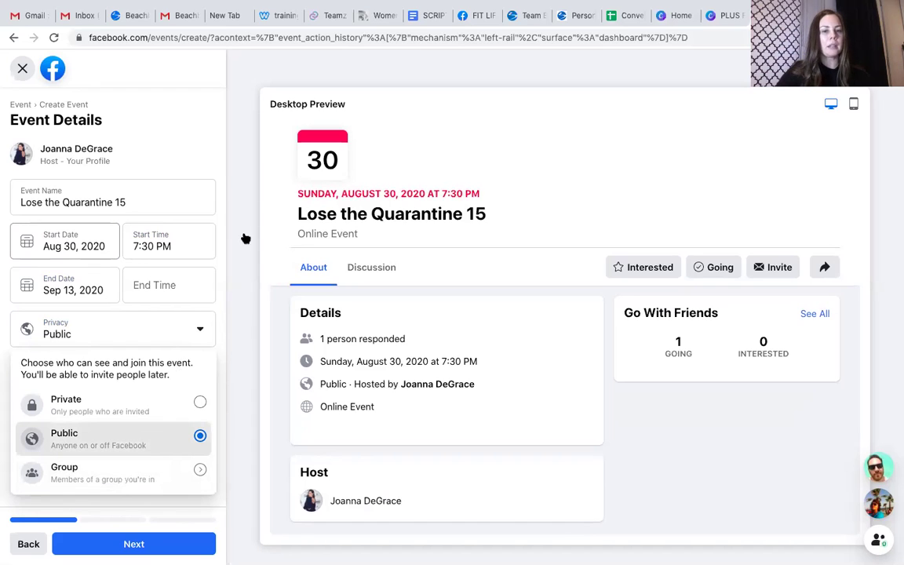
pyautogui.click(239, 172)
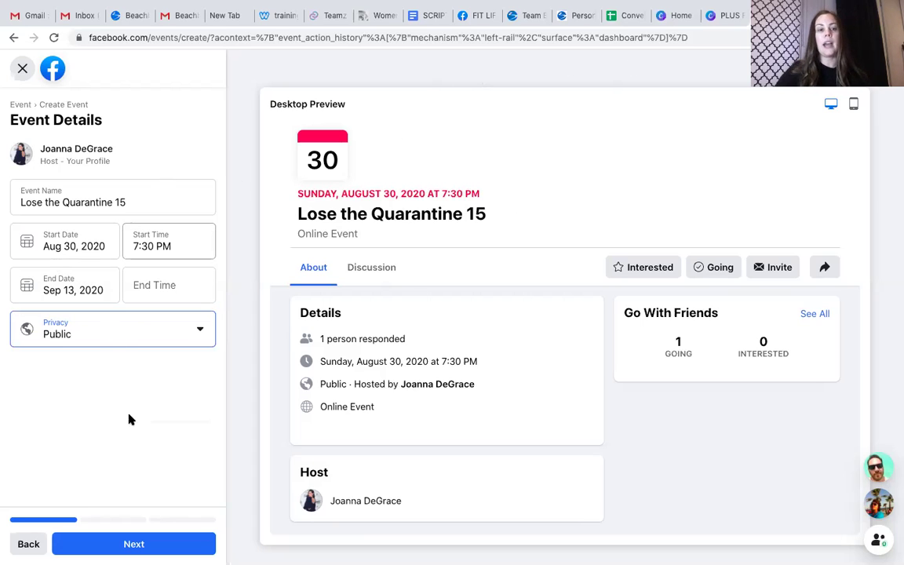
# - Set the end time to 12:00 AM and choose External Link as the way for people to join the event
pyautogui.click(135, 545)
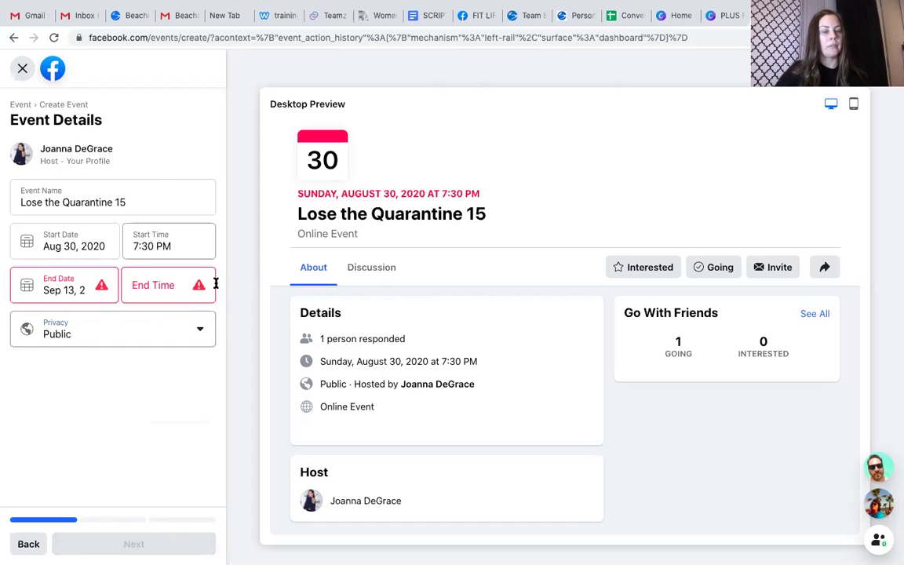
pyautogui.click(170, 289)
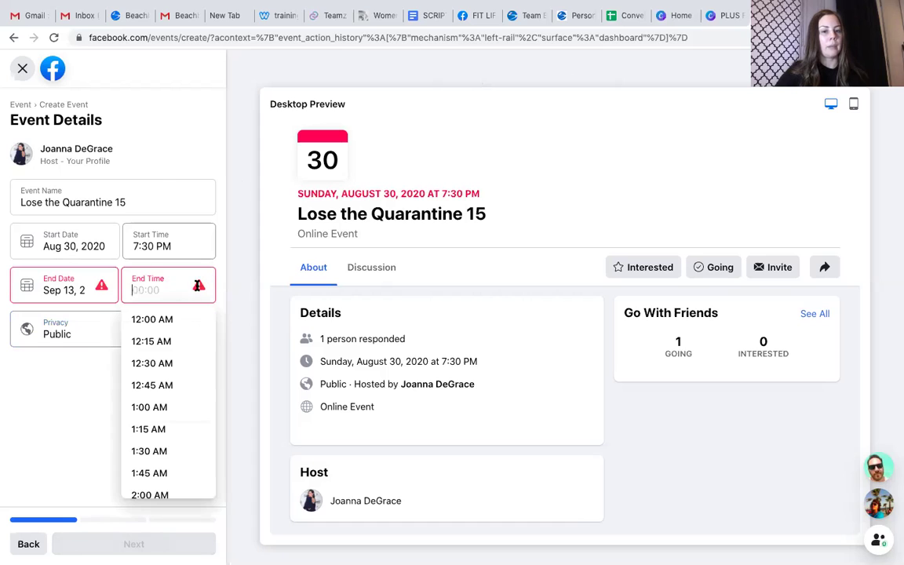
pyautogui.click(157, 328)
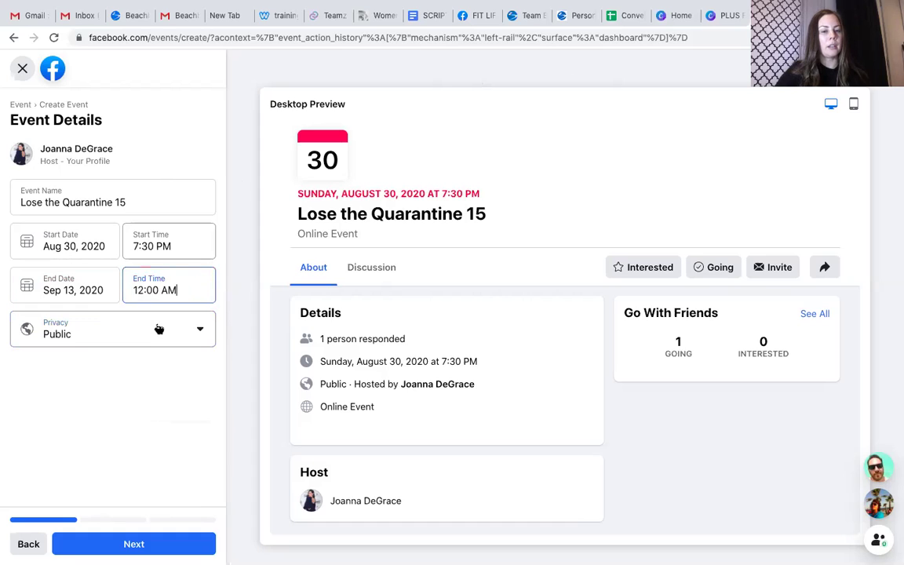
pyautogui.click(144, 543)
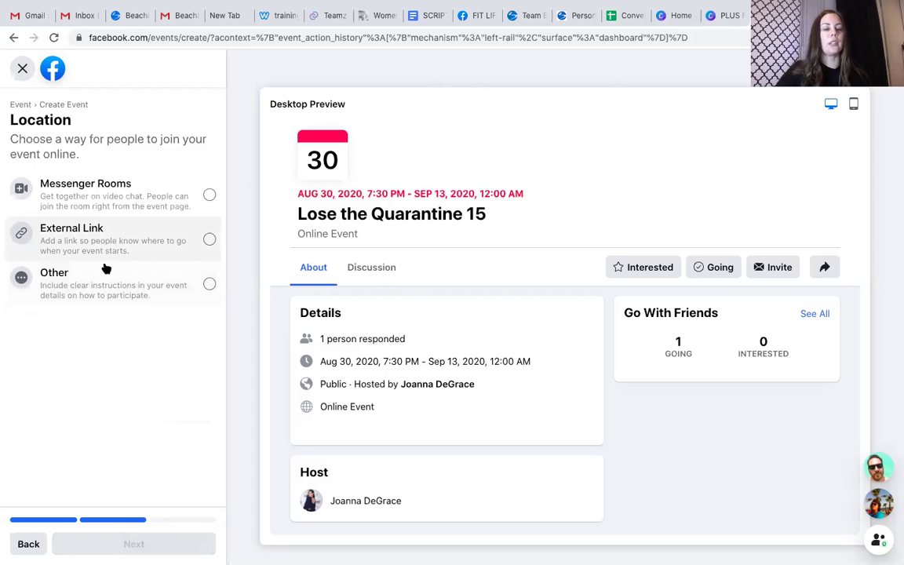
pyautogui.click(140, 241)
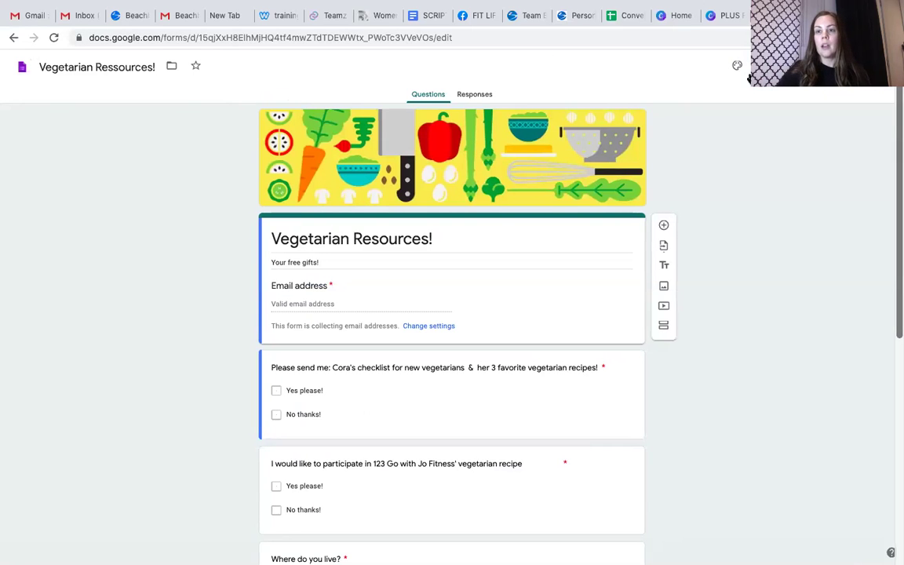
# - In Google Forms, copy the shortened share link of the Vegetarian Resources form and close the sending dialog
pyautogui.click(377, 38)
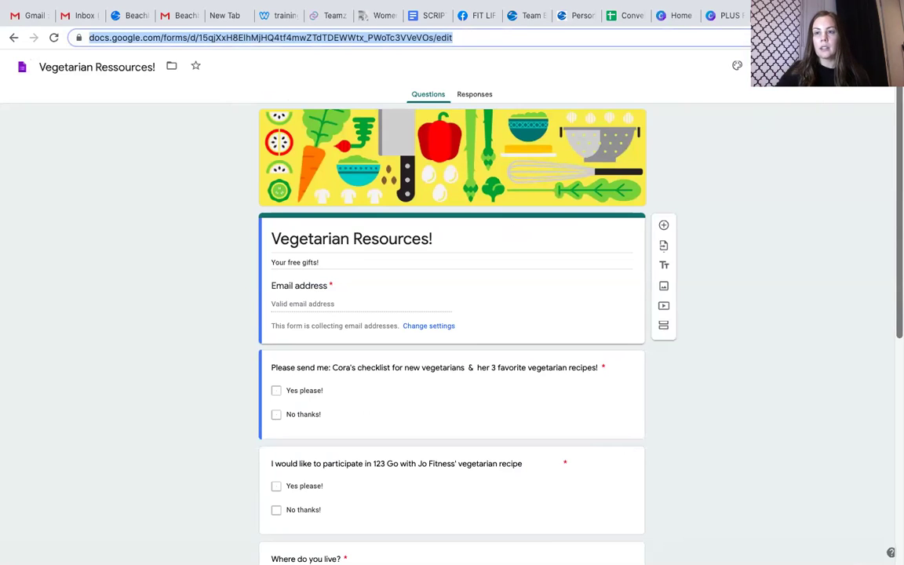
pyautogui.click(830, 66)
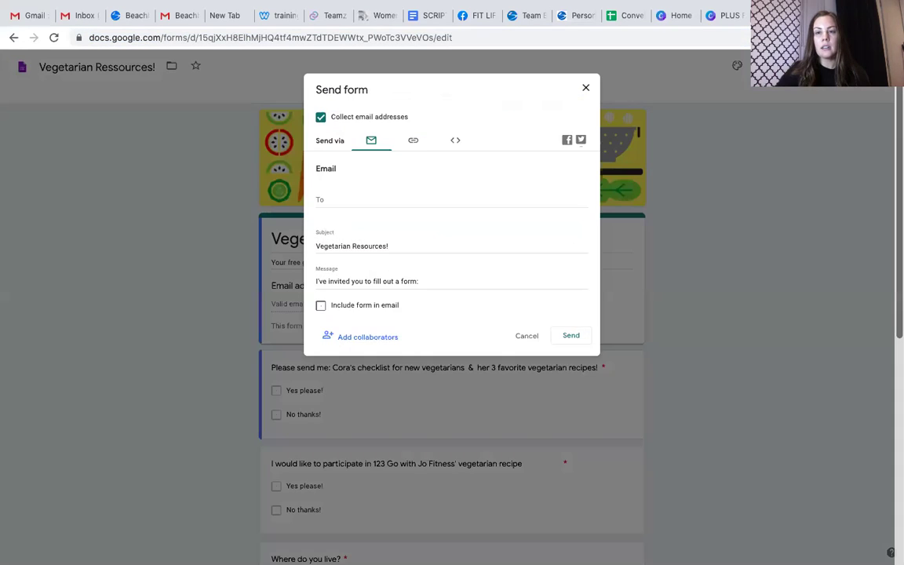
pyautogui.click(413, 141)
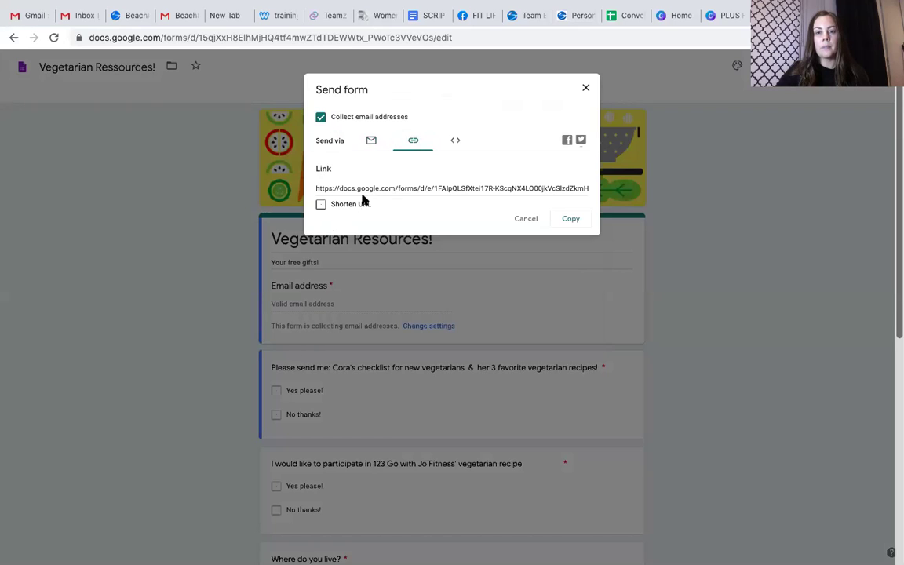
pyautogui.click(321, 205)
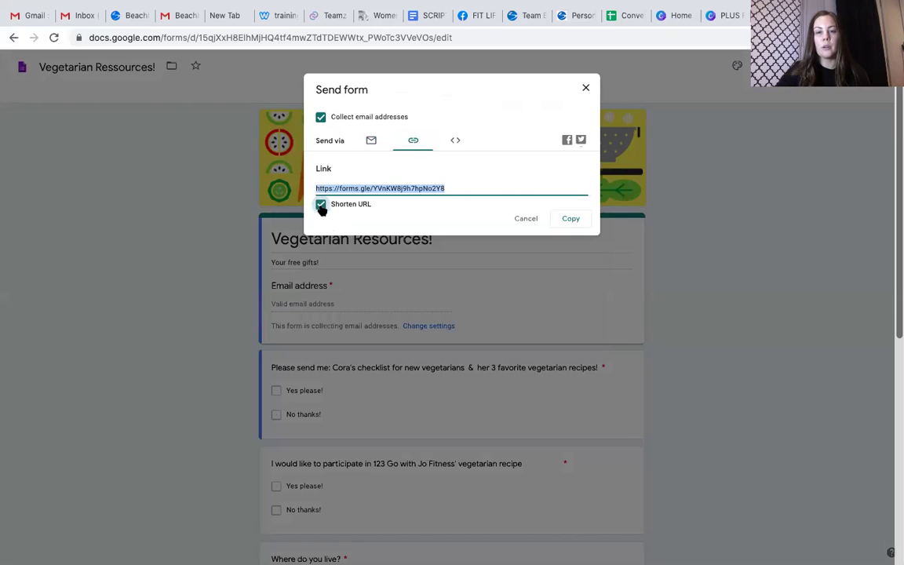
pyautogui.click(572, 222)
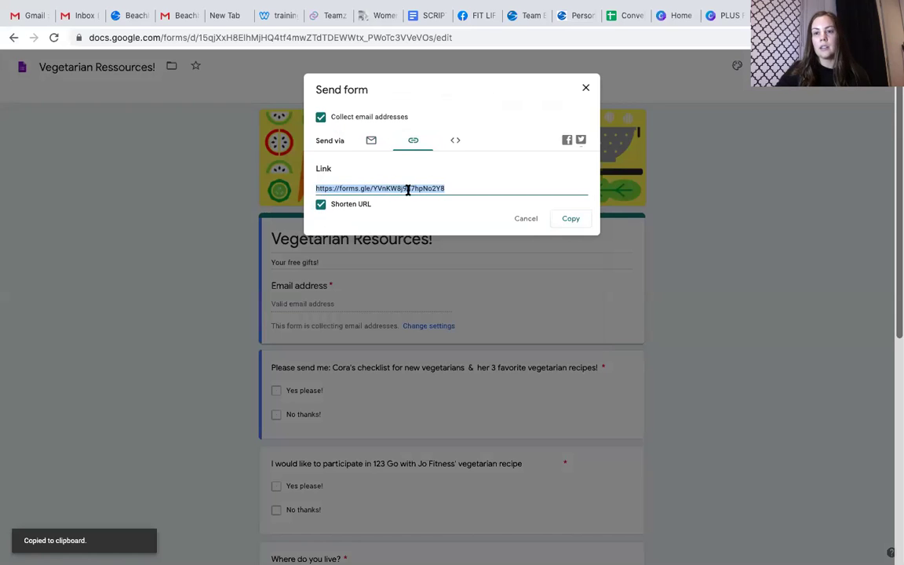
pyautogui.click(583, 89)
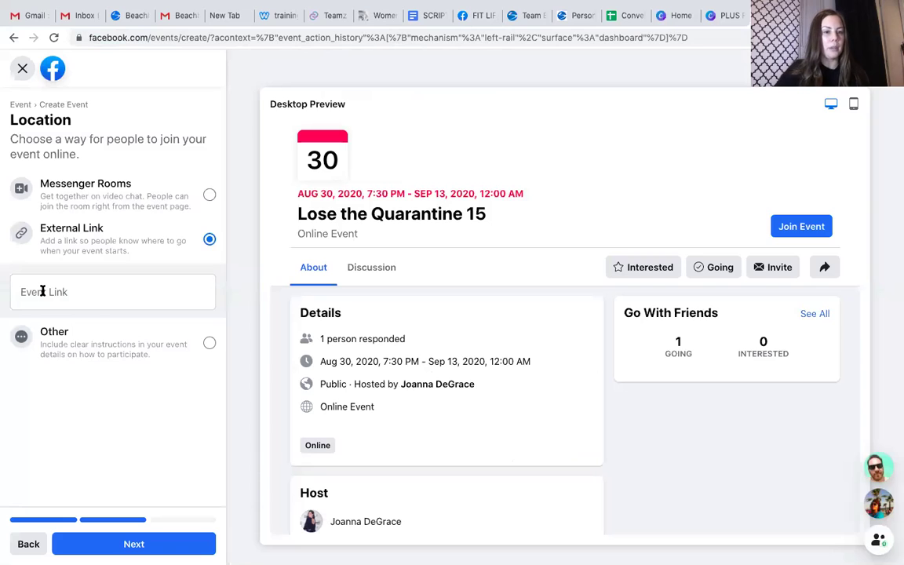
# - Paste the copied Google Form link as the event link and continue to the additional details
pyautogui.rightClick(42, 291)
pyautogui.click(71, 369)
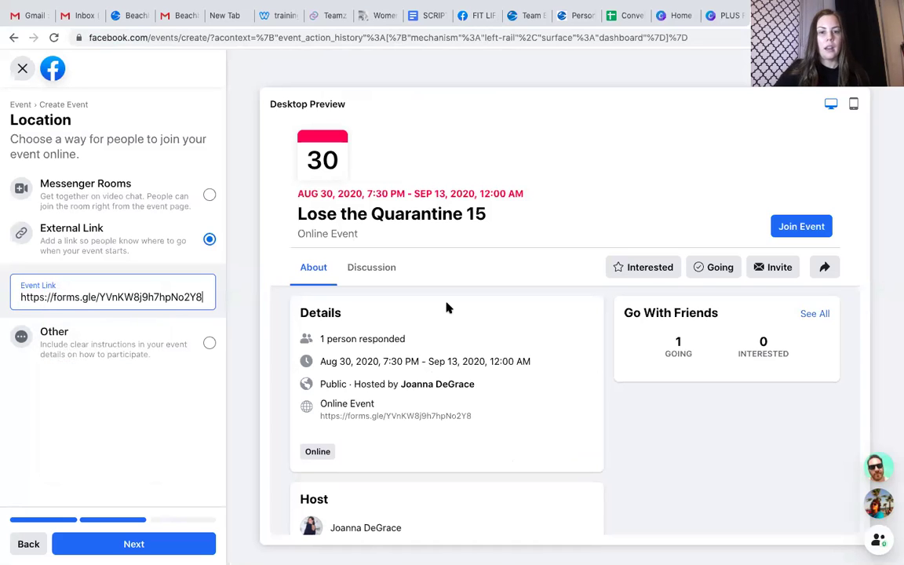
pyautogui.click(132, 546)
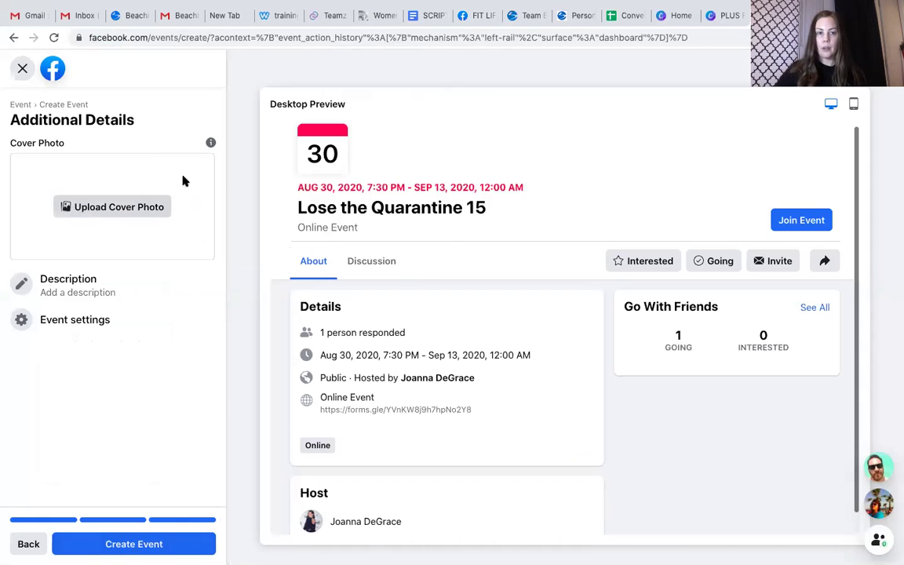
# - Switch to Canva, dismiss the Canva Pro trial offer and start a new Facebook App Ad design from the home page
pyautogui.click(715, 17)
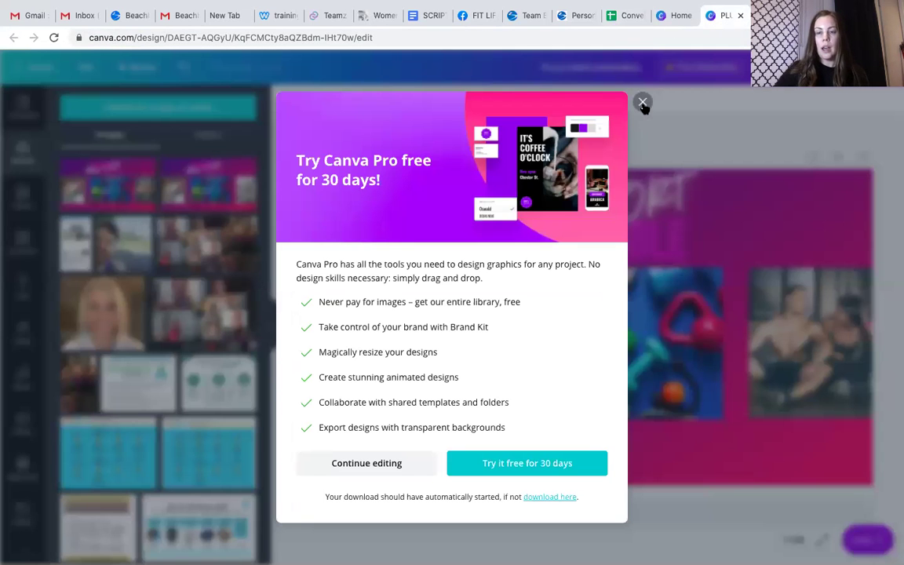
pyautogui.click(642, 102)
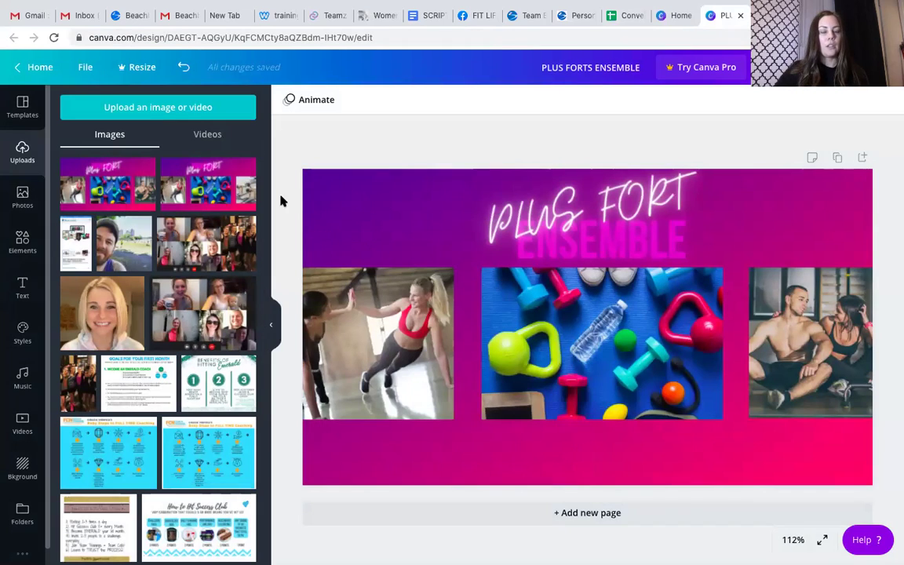
pyautogui.click(33, 71)
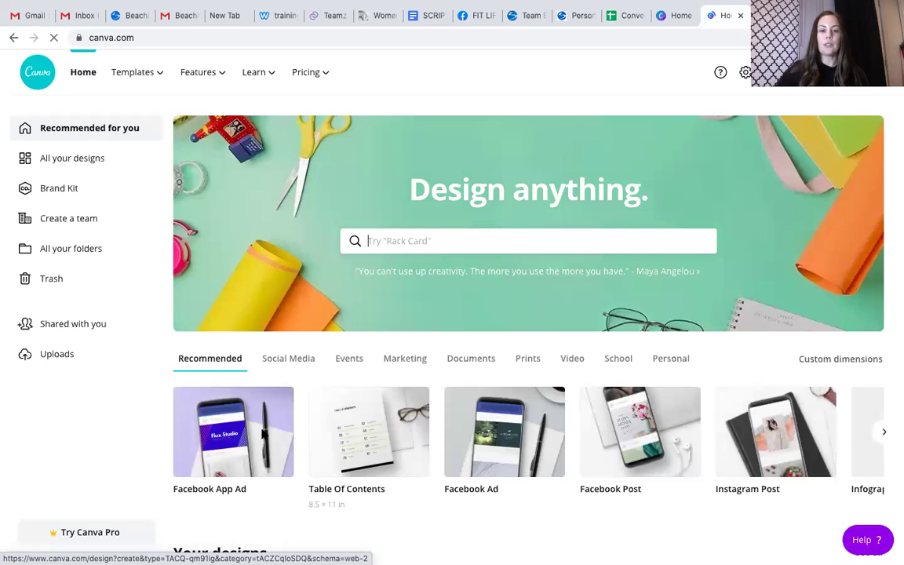
pyautogui.scroll(-1, 337, 416)
pyautogui.scroll(-2, 318, 400)
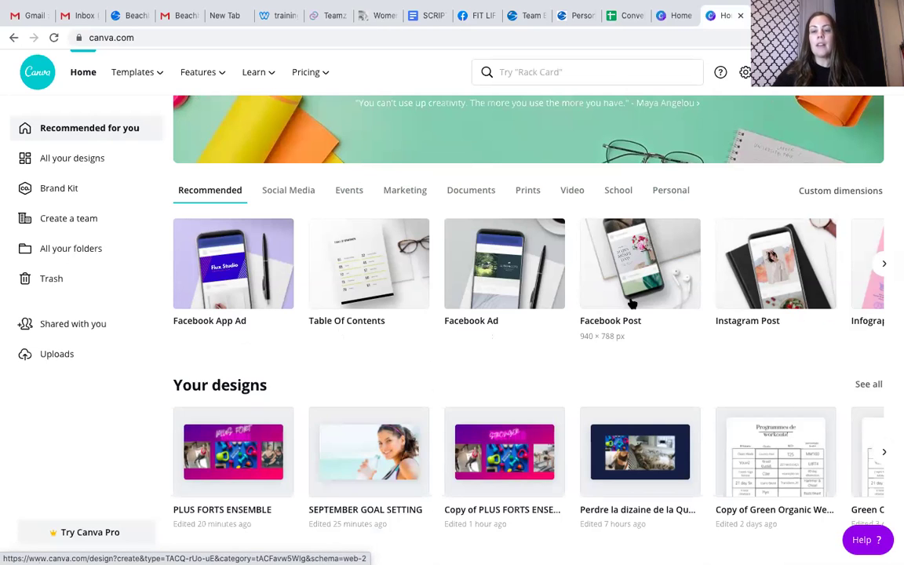
pyautogui.hscroll(4, 596, 306)
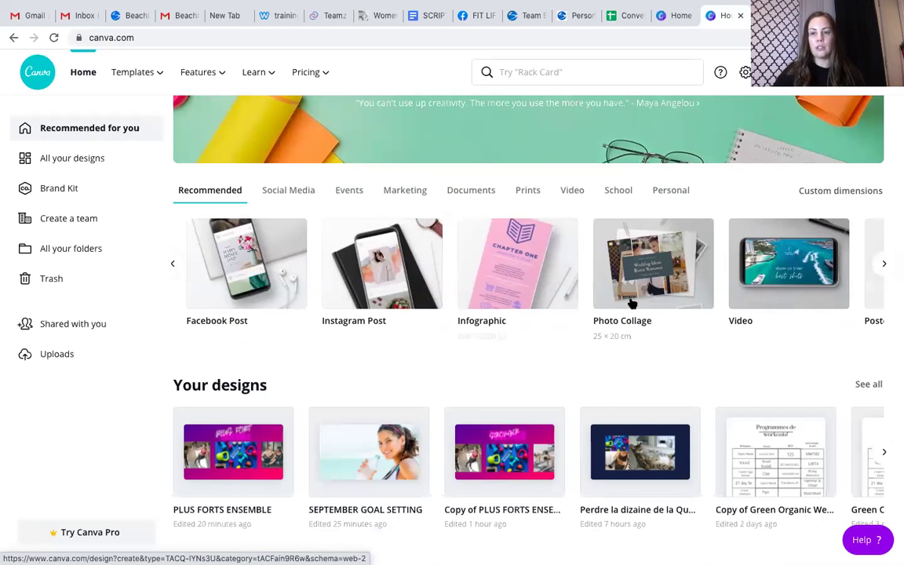
pyautogui.hscroll(-5, 631, 302)
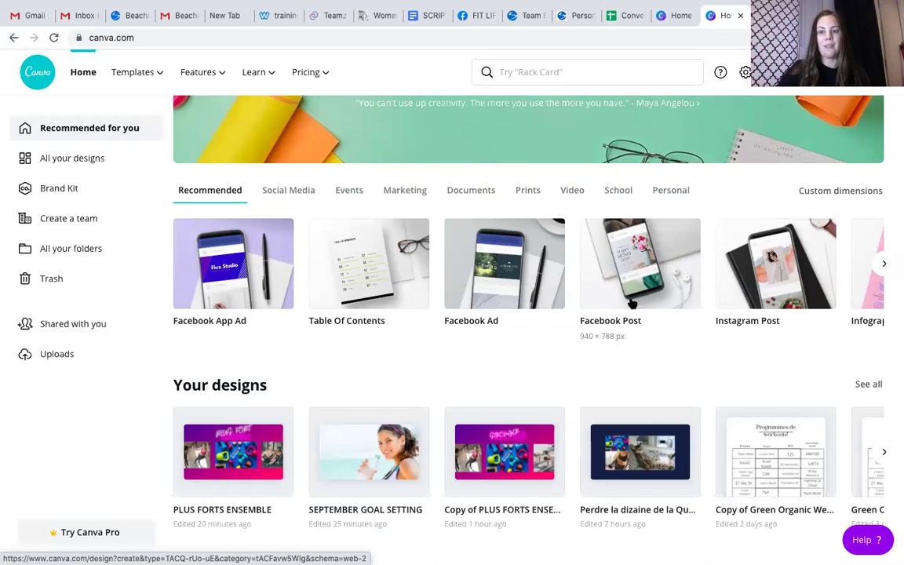
pyautogui.click(222, 284)
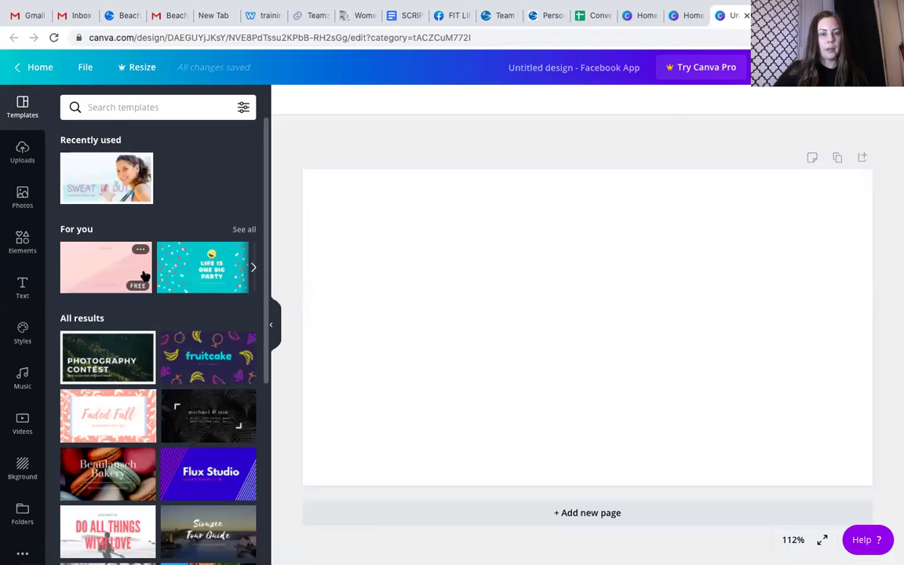
# - Apply the recently used "SWEAT IT OUT." template and extend its image toward the lower-left corner of the page
pyautogui.click(107, 174)
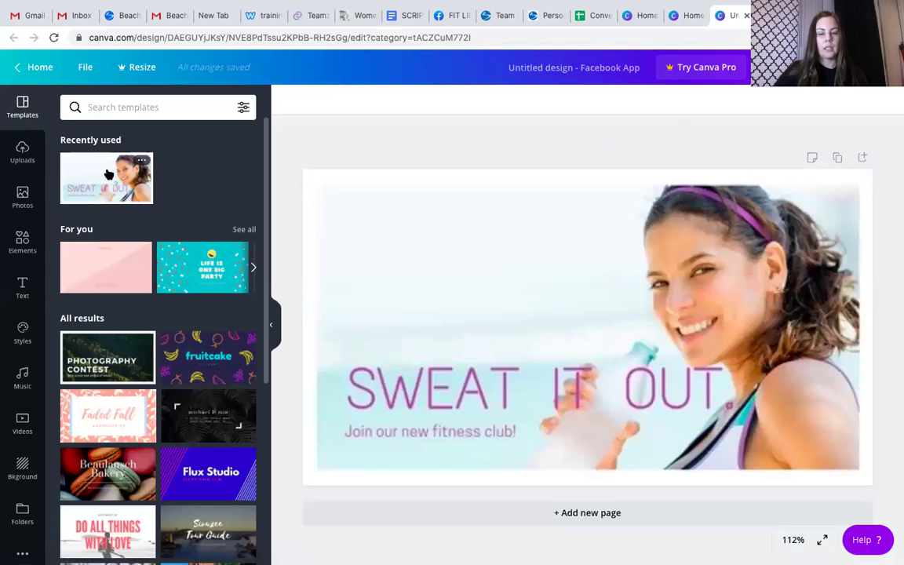
pyautogui.click(328, 460)
pyautogui.moveTo(328, 462); pyautogui.dragTo(308, 491)
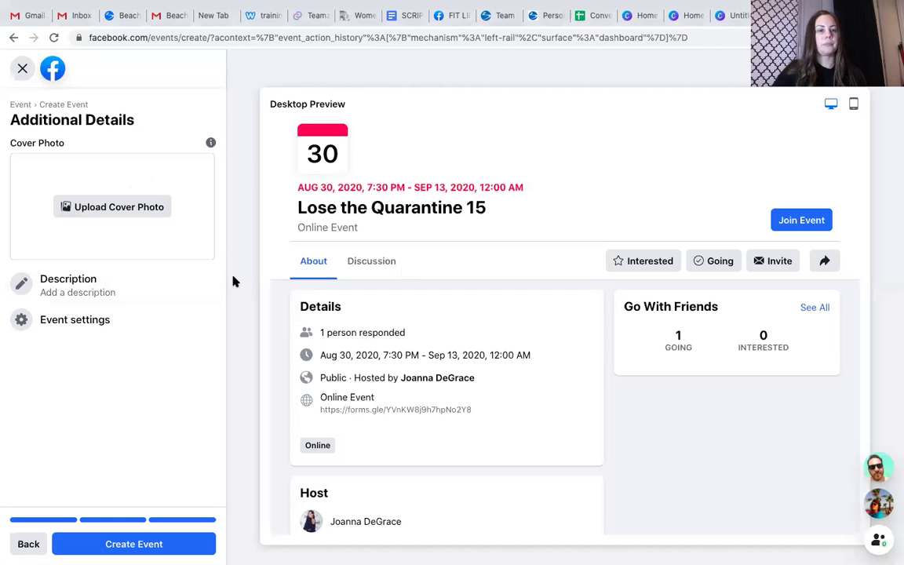
# - Back in the Facebook event, add the description "fake info" and save it
pyautogui.click(57, 284)
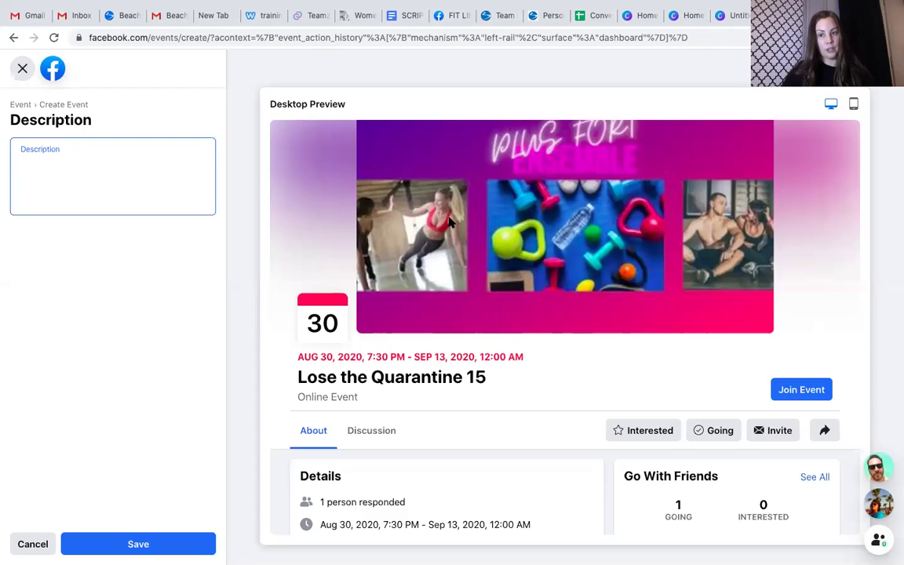
pyautogui.click(499, 189)
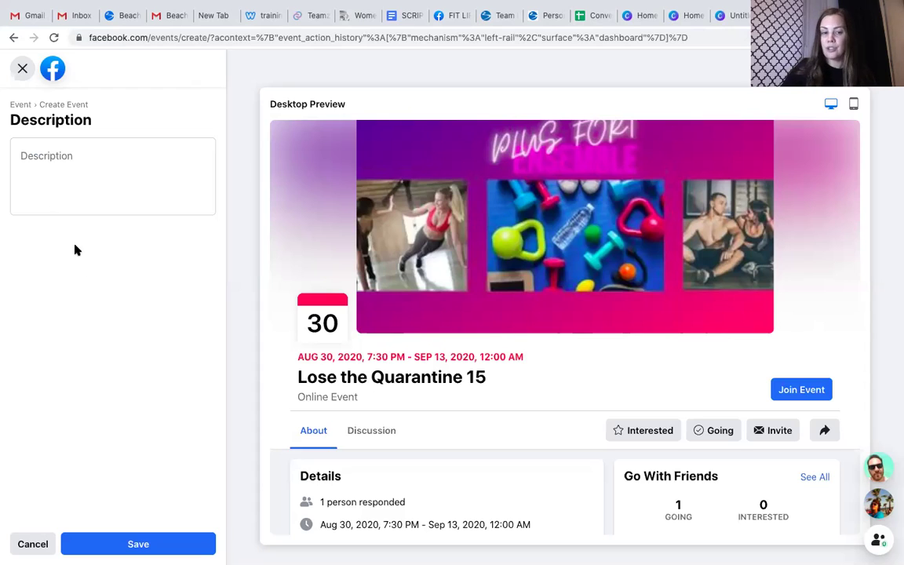
pyautogui.click(65, 157)
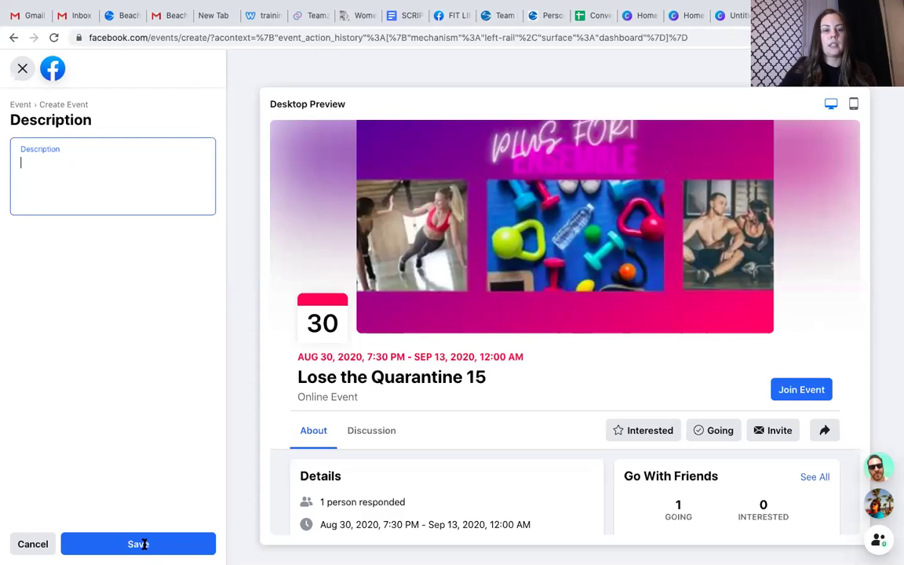
pyautogui.write('fake info')
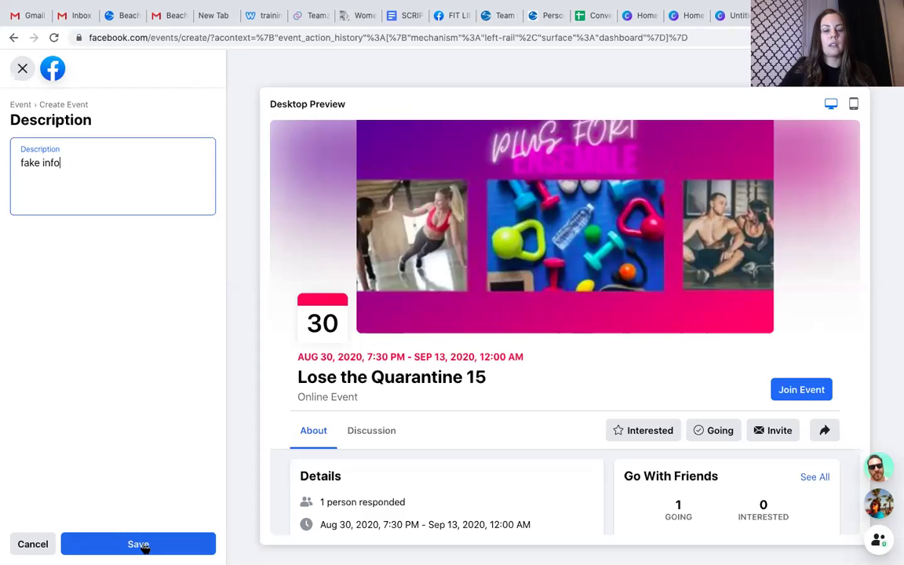
pyautogui.click(143, 545)
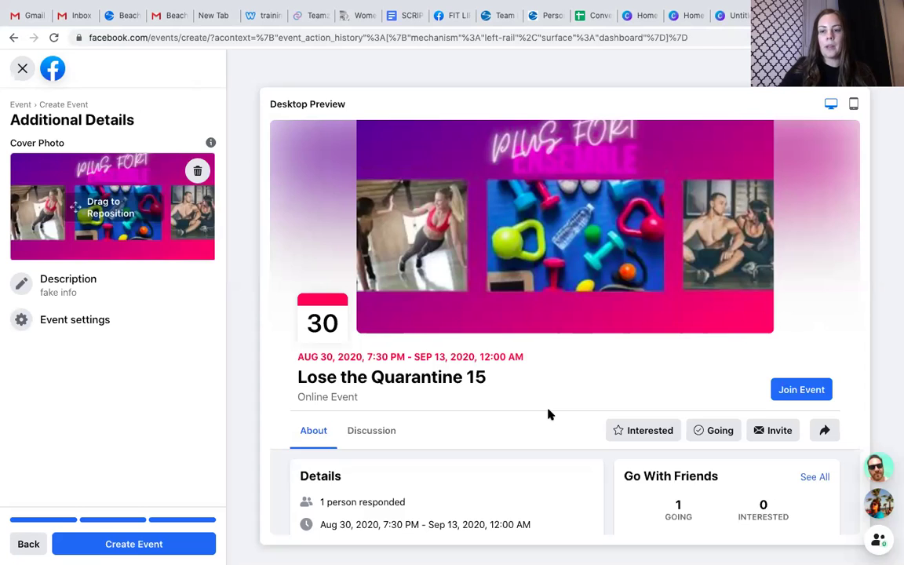
# - Review the event's desktop preview, including the details, host and response options
pyautogui.scroll(-5, 592, 317)
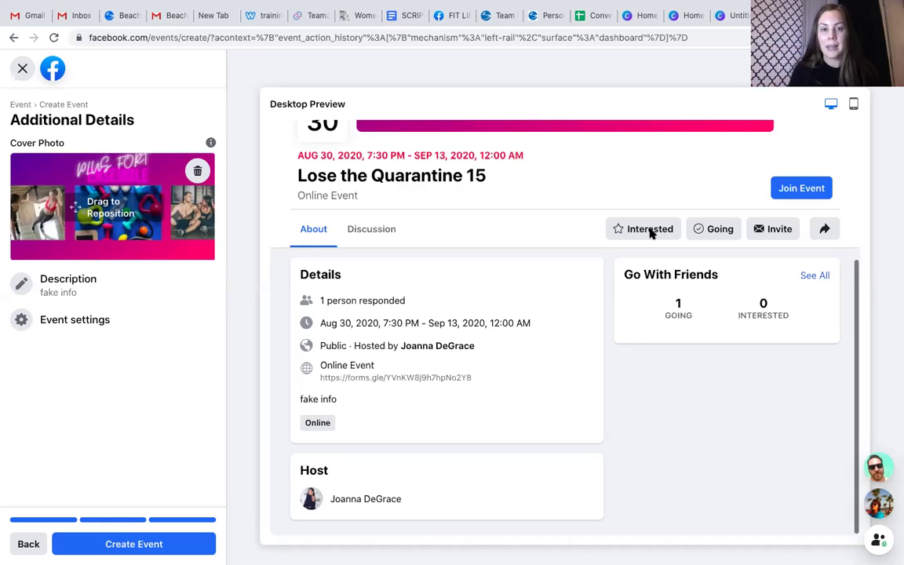
pyautogui.scroll(2, 556, 267)
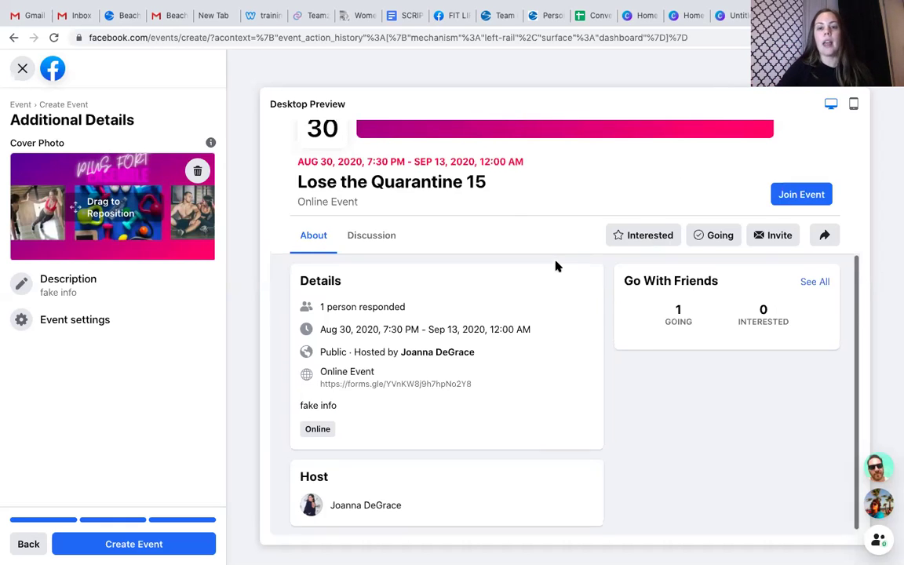
pyautogui.scroll(1, 555, 267)
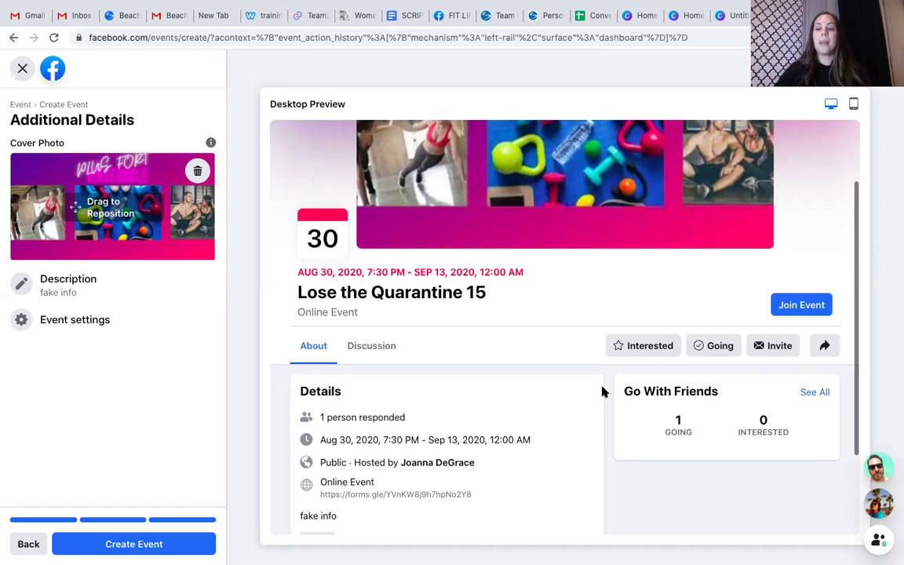
pyautogui.scroll(-1, 602, 391)
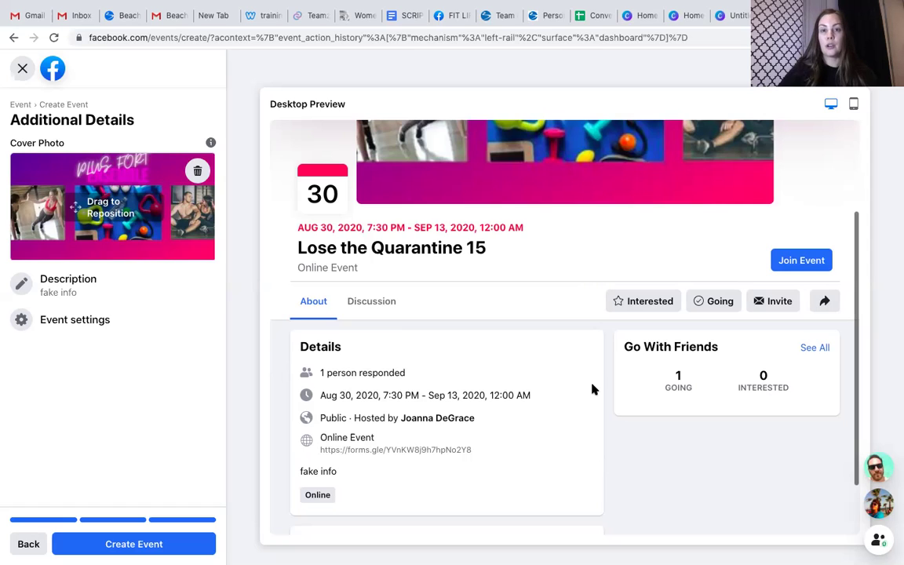
# - Switch to the SCRIPTS! document in Google Docs and look through the workout and nutrition message scripts
pyautogui.click(403, 23)
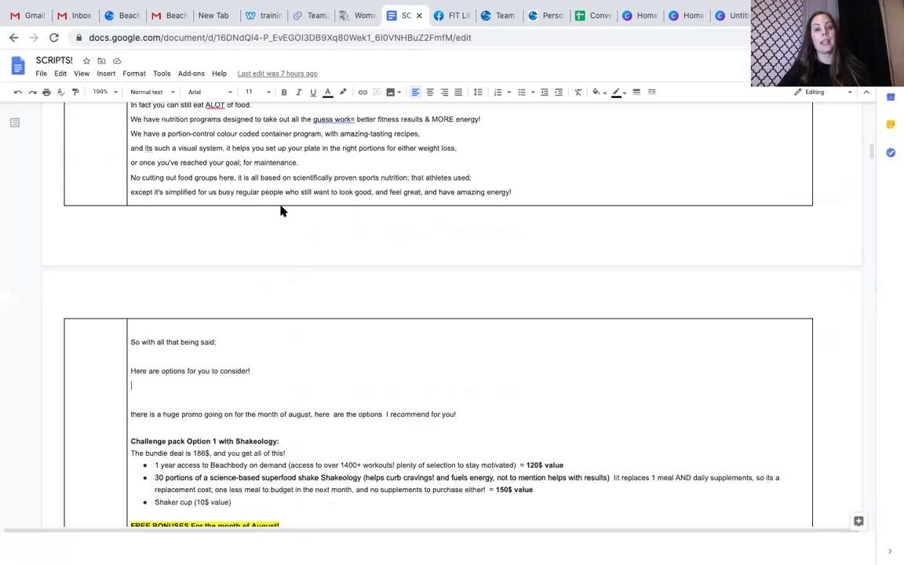
pyautogui.scroll(6, 334, 204)
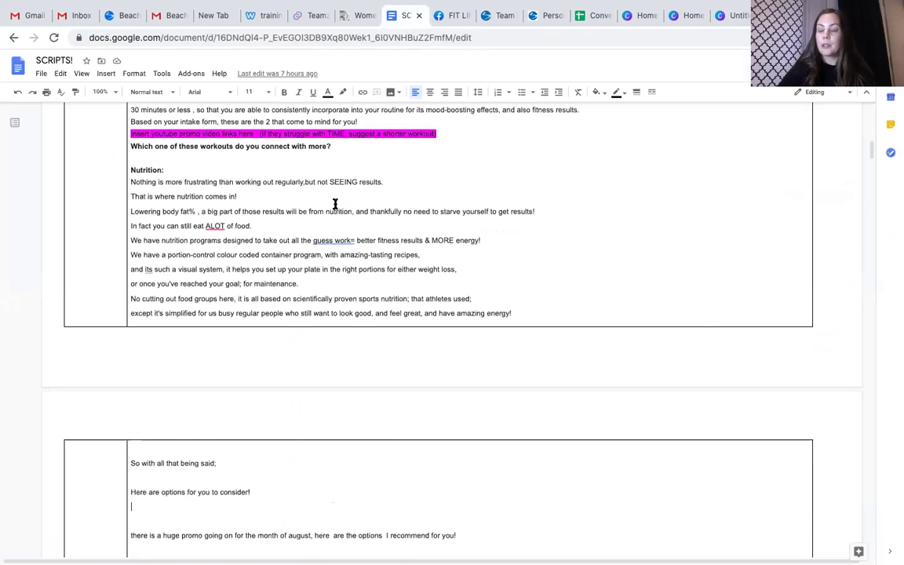
pyautogui.scroll(5, 335, 204)
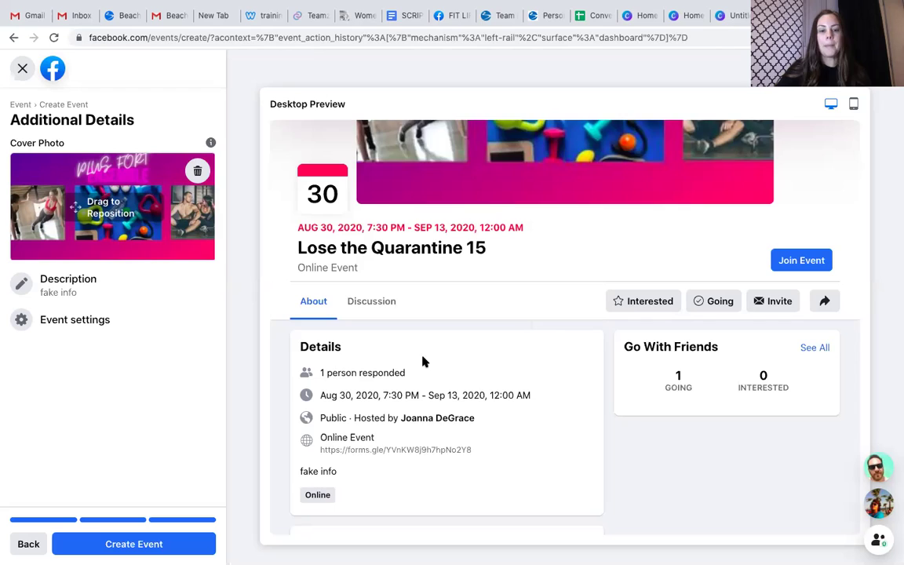
# - Close the Facebook event creation page and leave it, discarding the unpublished event
pyautogui.click(155, 545)
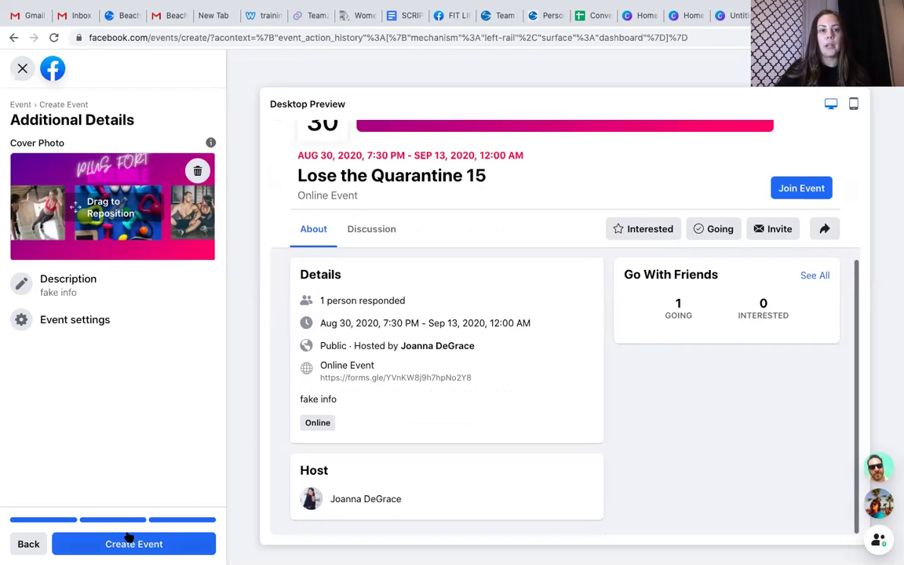
pyautogui.click(21, 70)
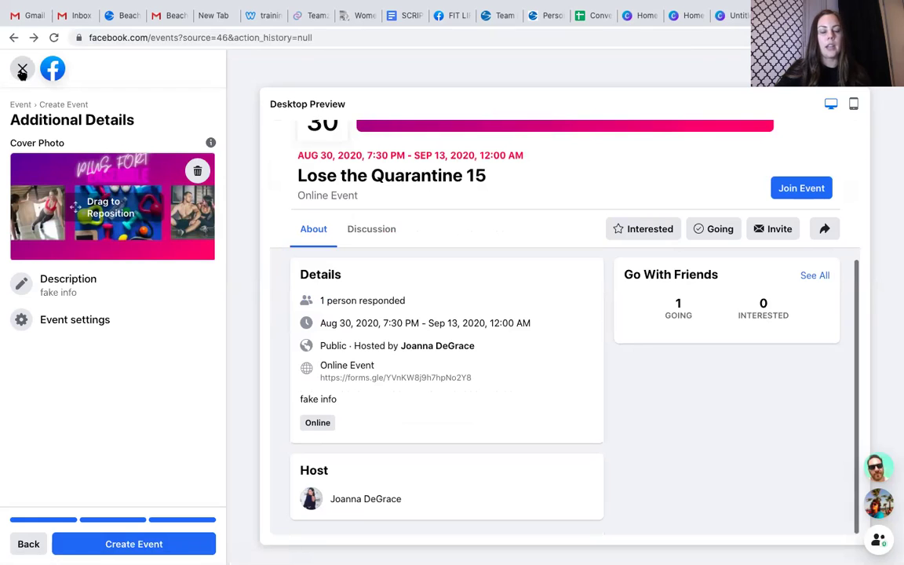
pyautogui.click(22, 70)
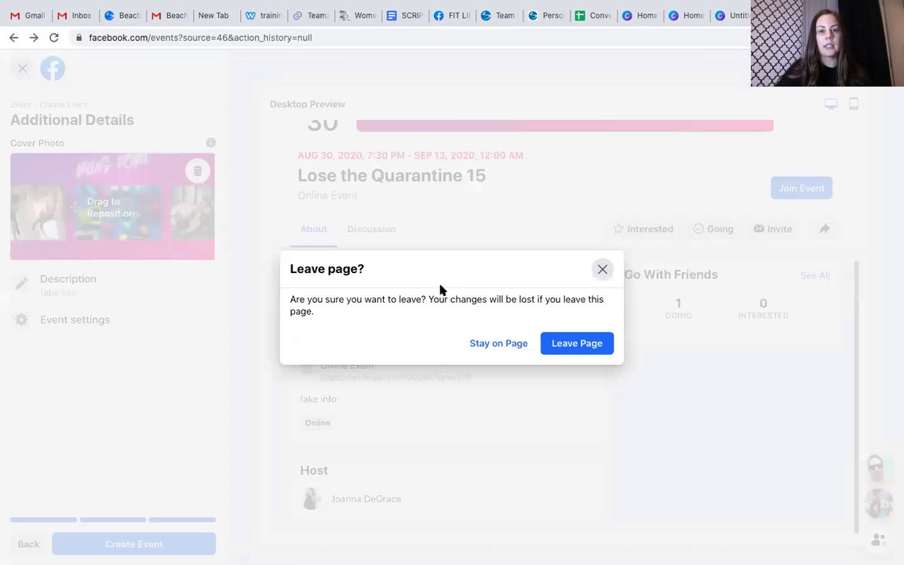
pyautogui.click(553, 352)
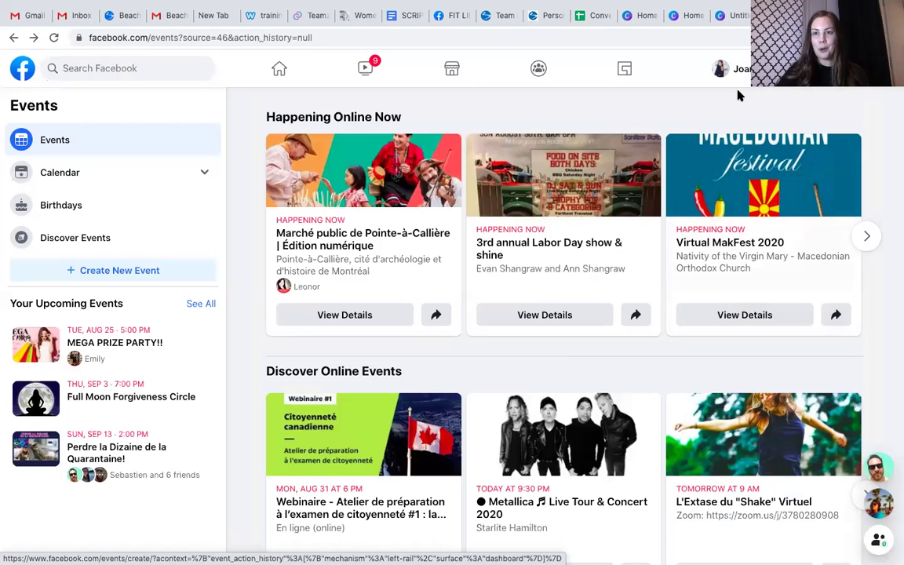
pyautogui.moveTo(307, 11)
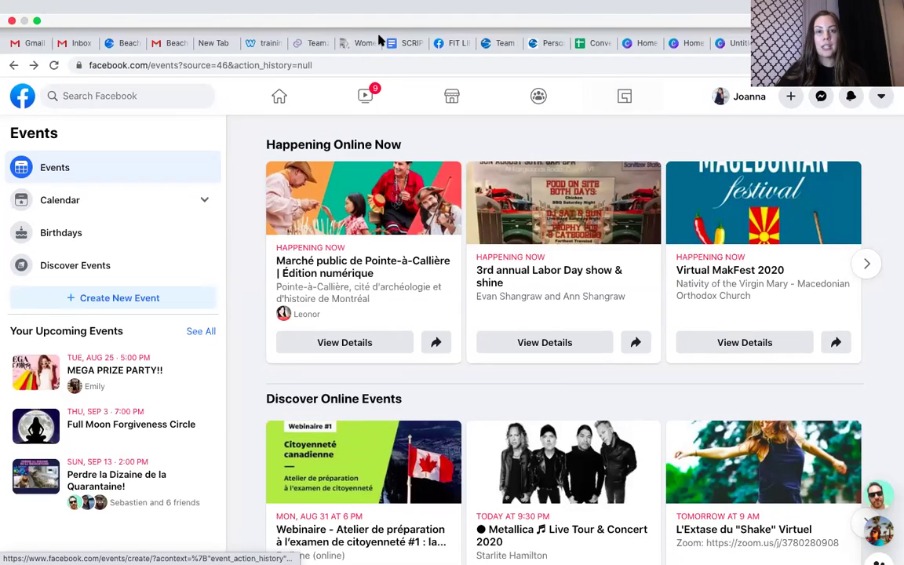